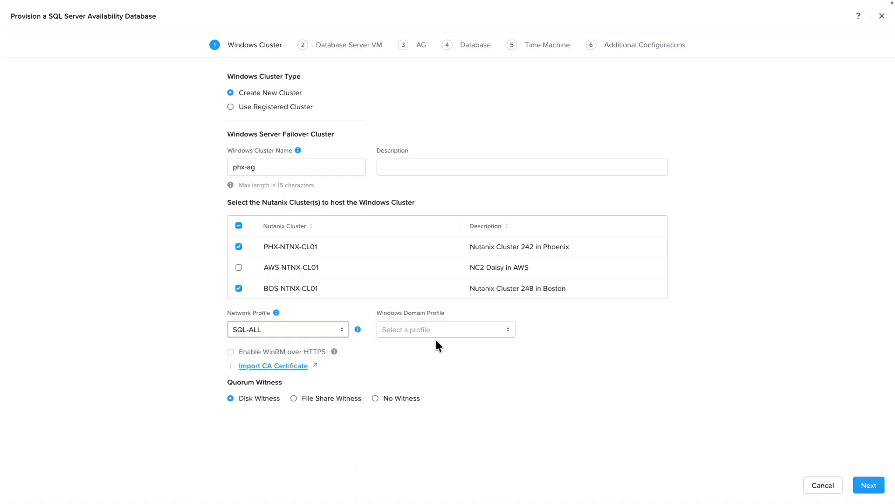
Set the Windows domain profile to Nutanixdemo.com and proceed to the database server VM settings
left_click(438, 334)
left_click(410, 348)
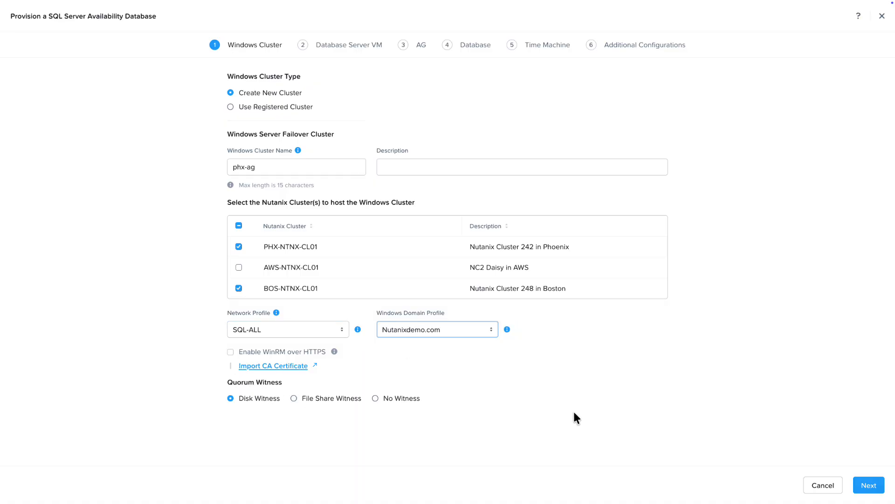
left_click(867, 485)
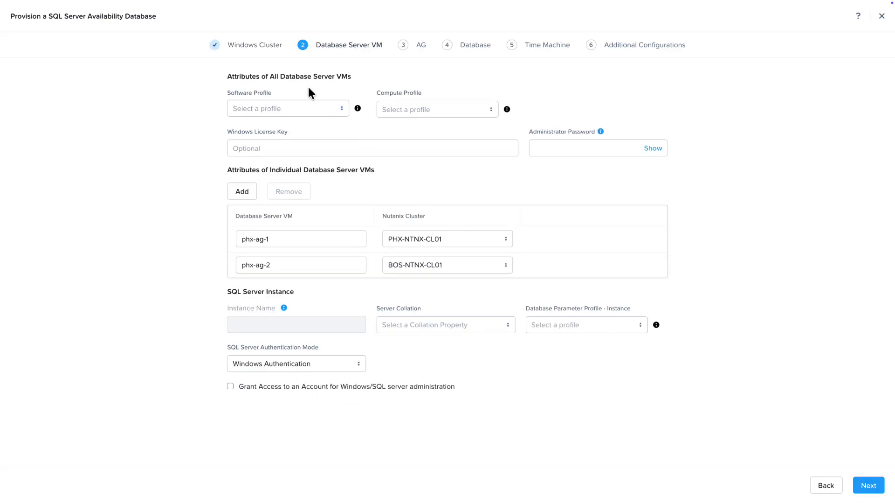
Assign the SQL 22 - Secure software profile and the DEFAULT_OOB_SMALL_COMPUTE compute profile to all database server VMs
left_click(286, 110)
left_click(276, 127)
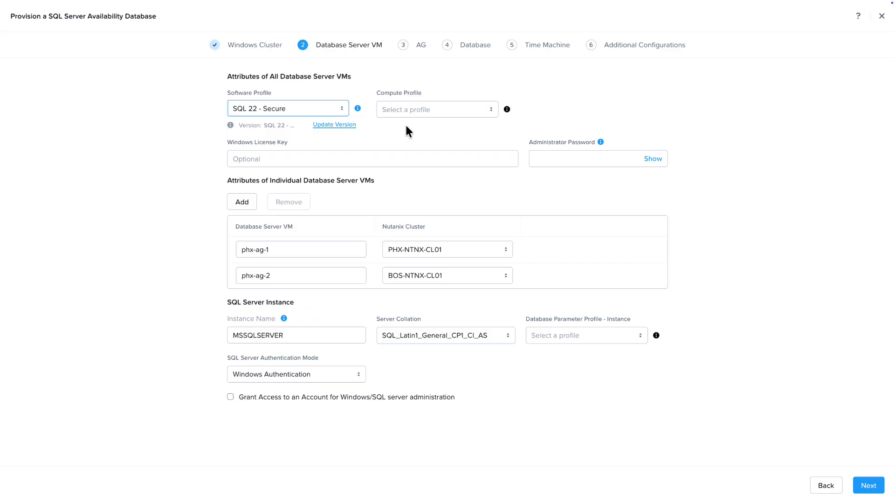
left_click(438, 112)
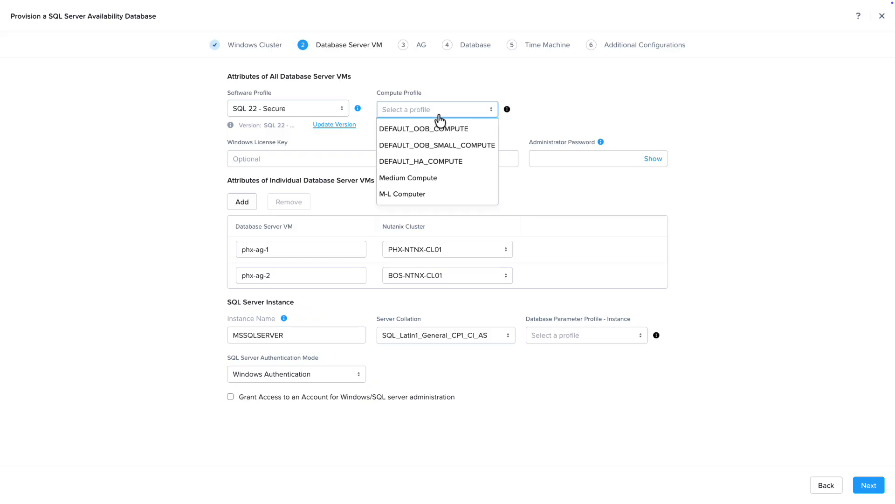
left_click(428, 147)
Enter the administrator password for the database server VMs
left_click(548, 161)
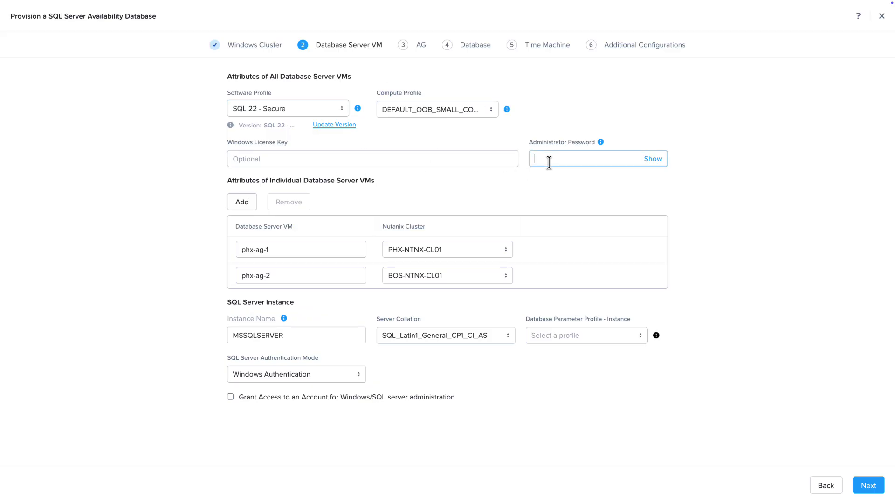
type("•••••••••")
key("Tab")
left_click(509, 196)
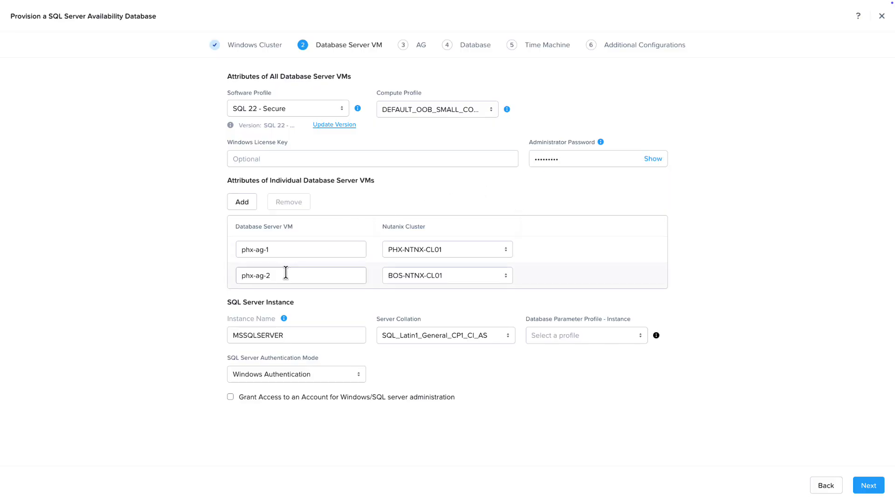
Choose the default SQL Server instance parameter profile, grant administration access to the domain user's account, and proceed to the availability group settings
left_click(579, 339)
left_click(574, 354)
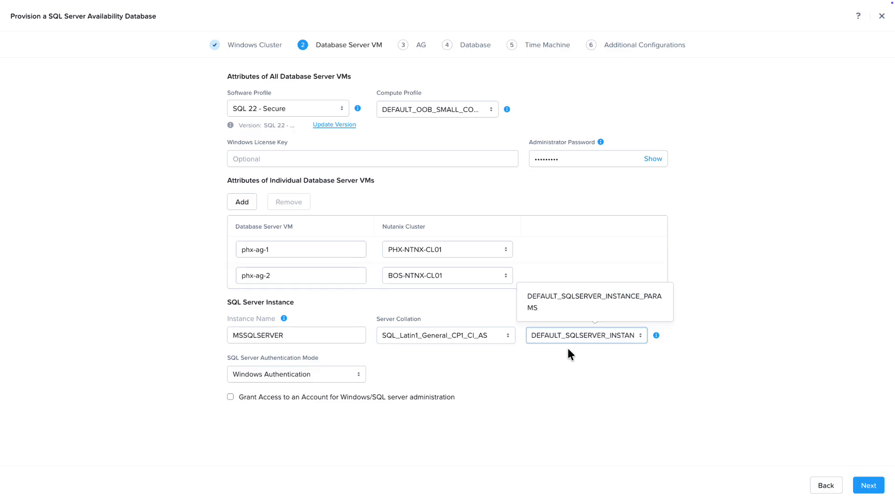
left_click(230, 397)
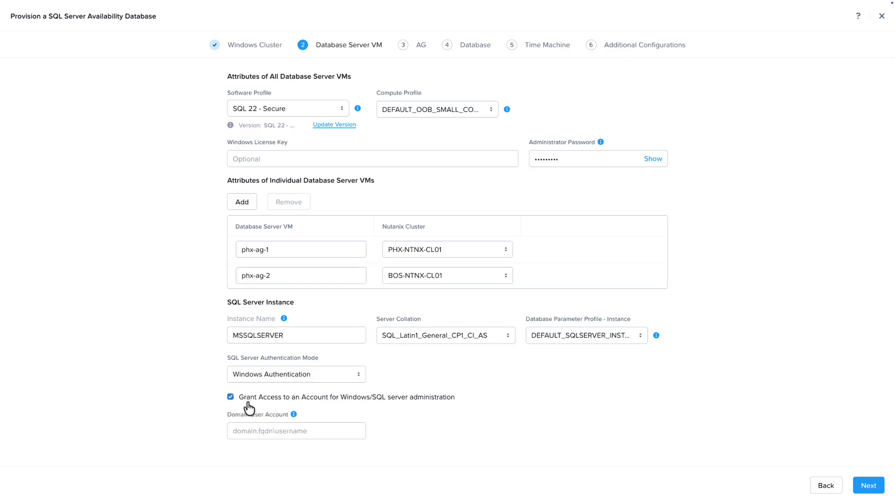
left_click(304, 429)
key("ctrl+v")
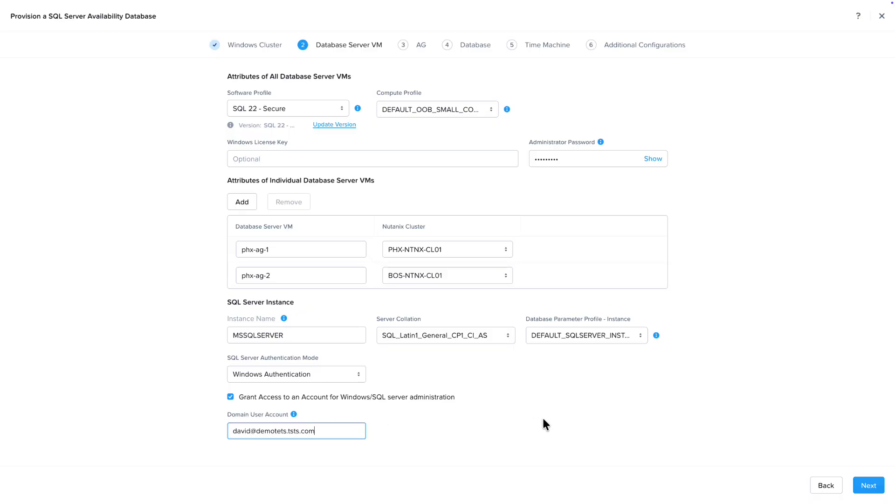
left_click(870, 484)
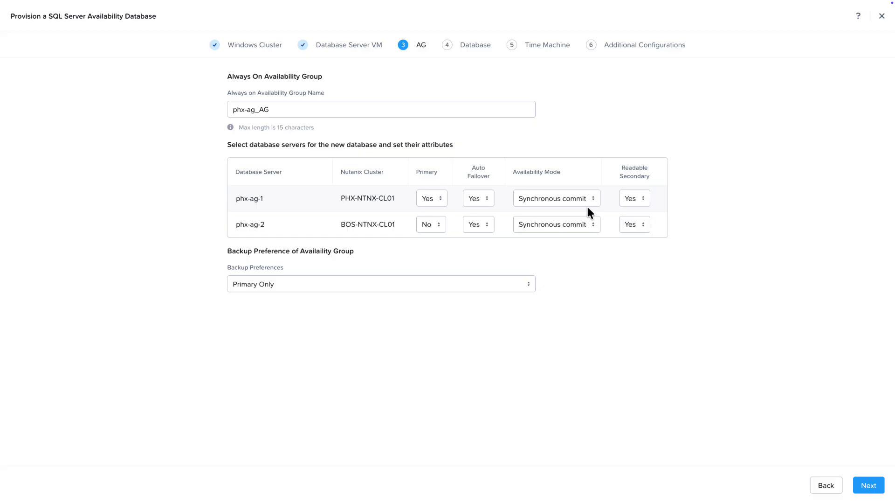
Choose Primary Only as the availability group's backup preference and proceed to the database settings
left_click(394, 290)
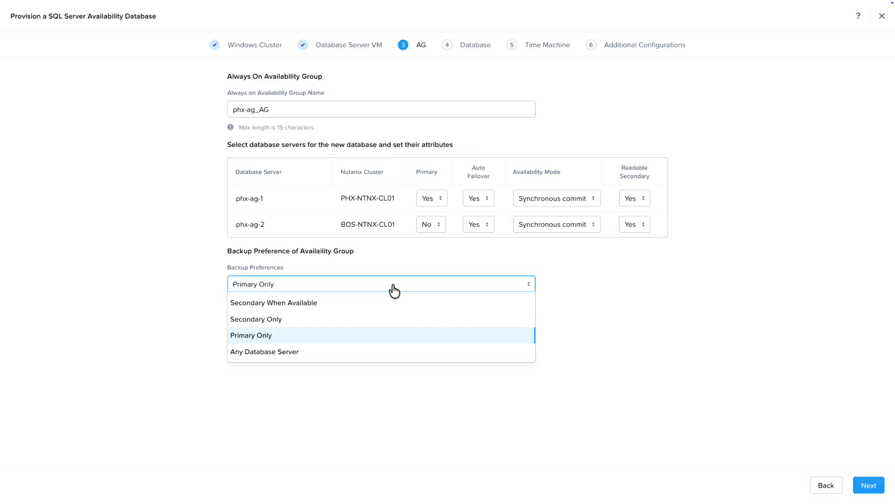
left_click(287, 332)
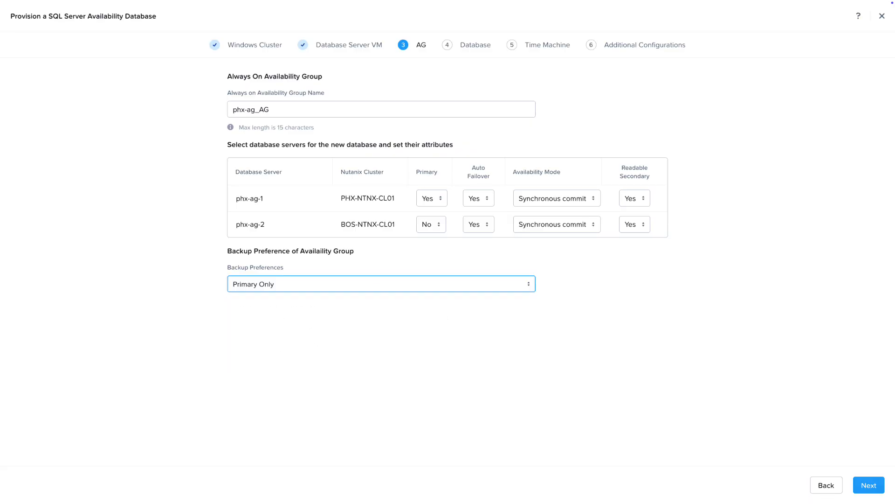
left_click(868, 487)
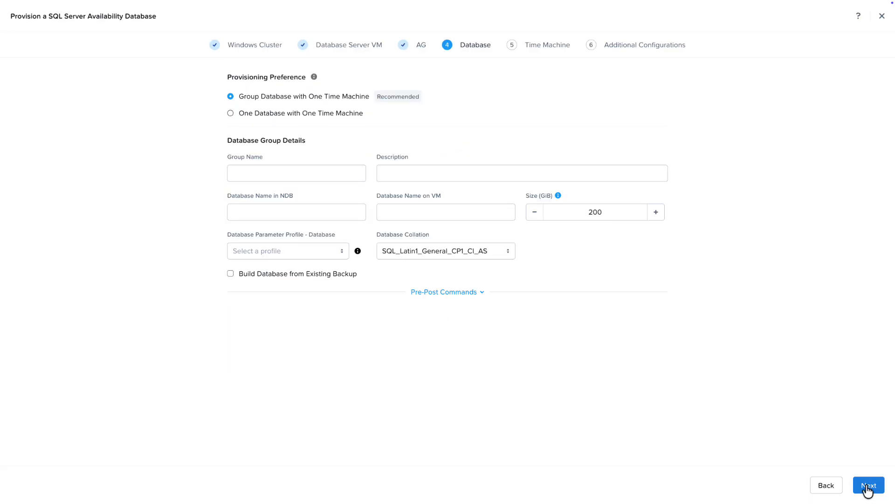
Name the database group datarch and the database archdb
left_click(313, 172)
type("da")
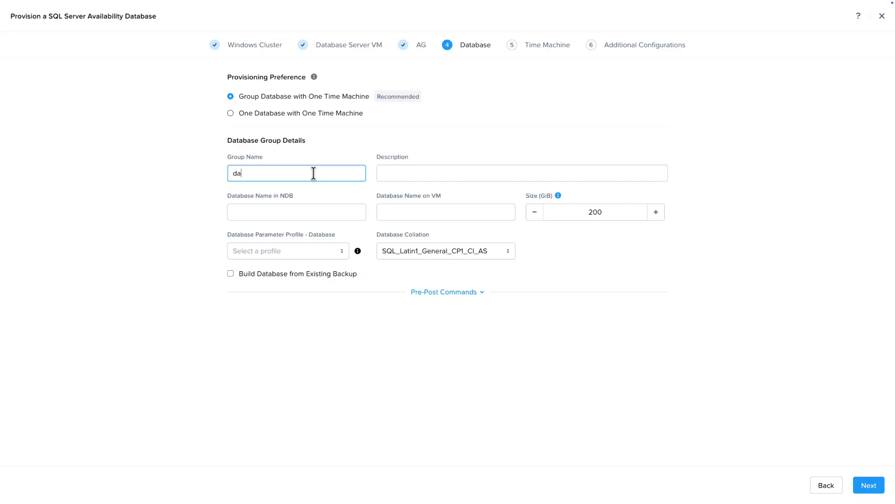
type("tarch")
left_click(296, 212)
type("archdb")
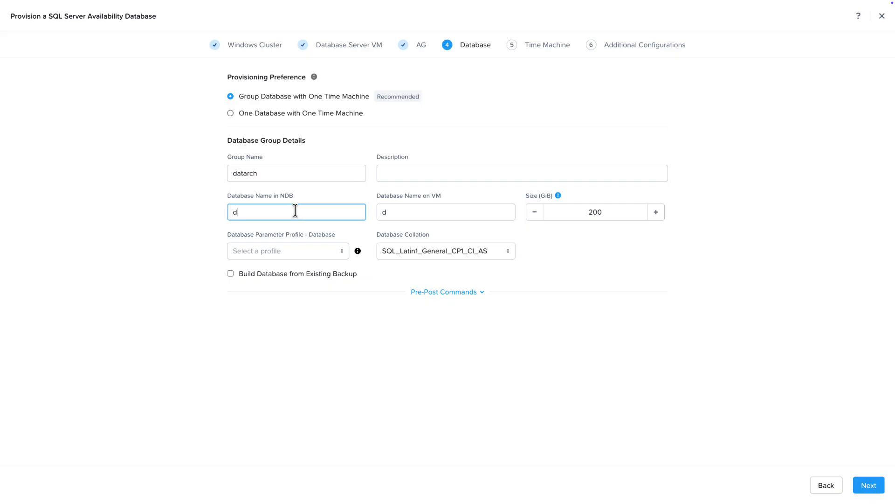
Set the database parameter profile to DEFAULT_SQLSERVER_DATABASE_PARAMS and proceed to the time machine settings
left_click(231, 254)
left_click(250, 275)
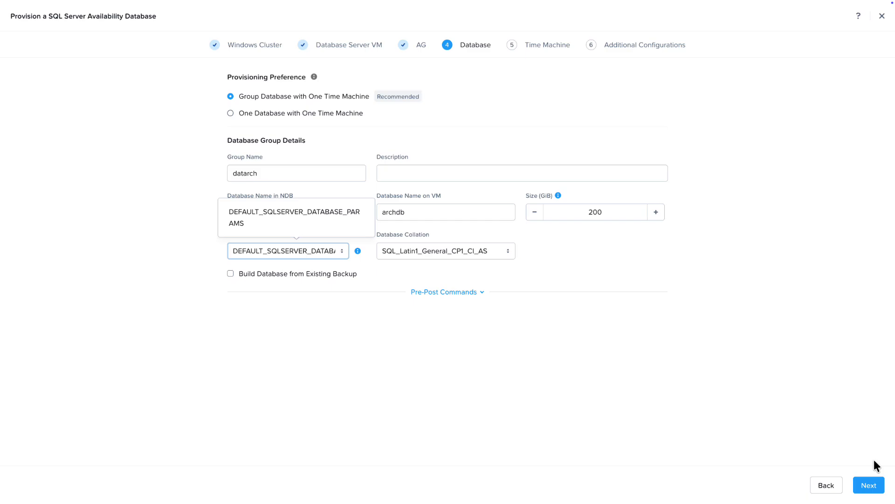
left_click(869, 485)
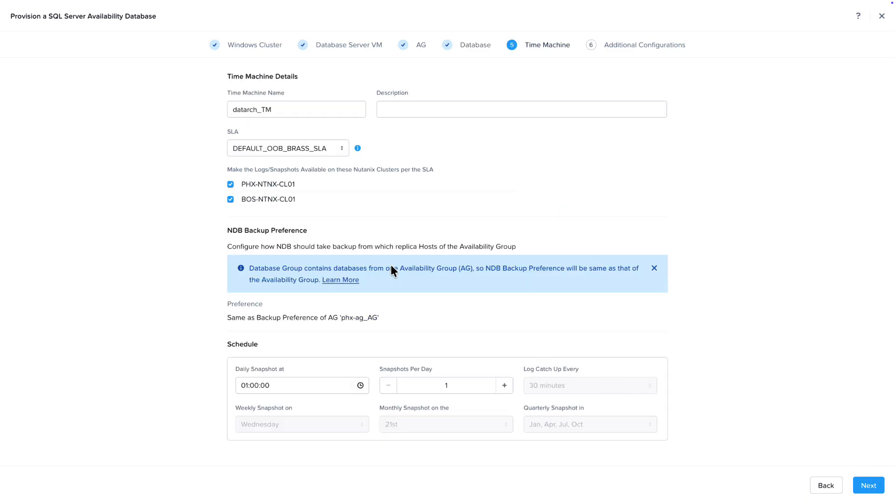
Set the time machine's SLA to Prod and its weekly snapshot to Saturday, and proceed to the additional configurations
left_click(291, 149)
left_click(241, 232)
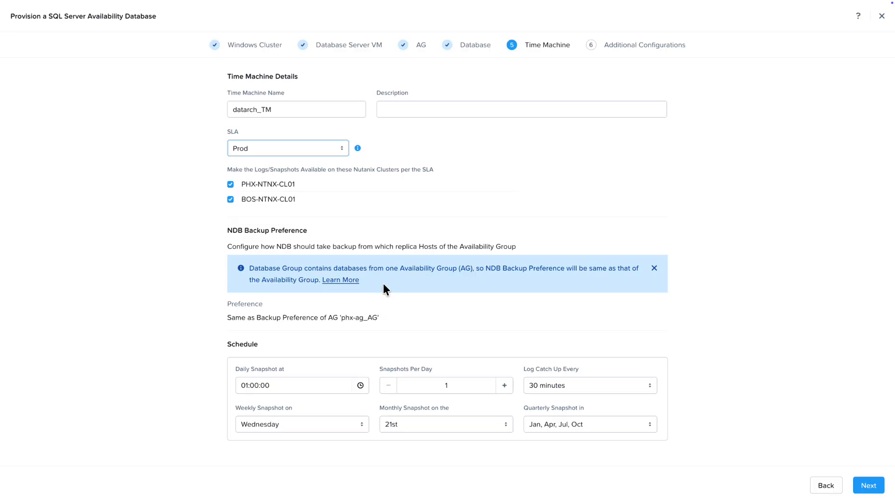
left_click(308, 424)
left_click(314, 399)
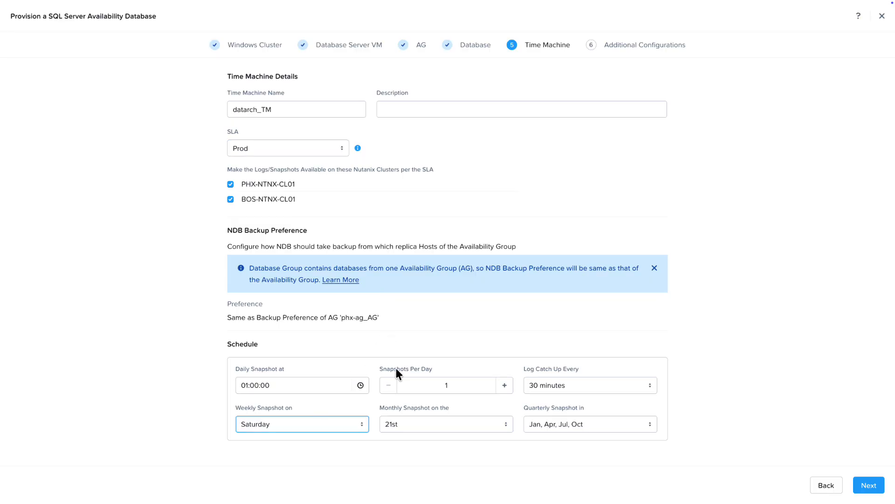
left_click(868, 485)
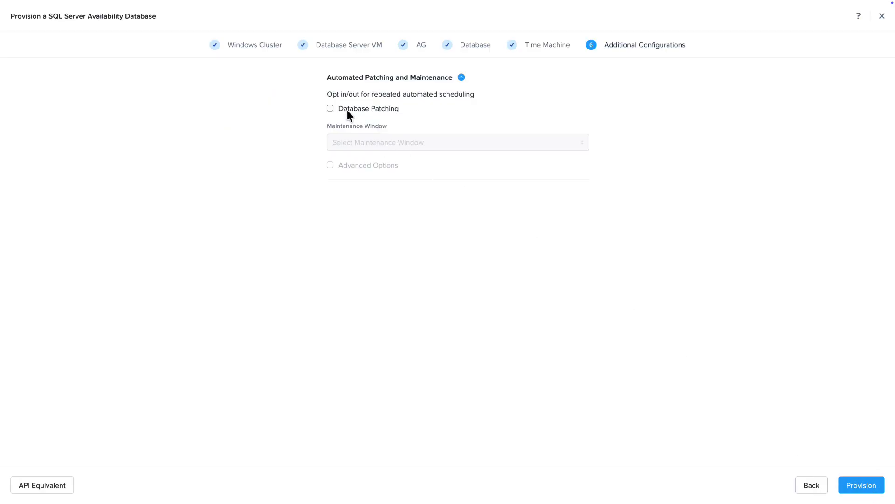
Enable database patching in the Production Servers - Monthly maintenance window and submit the database for provisioning
left_click(331, 109)
left_click(358, 142)
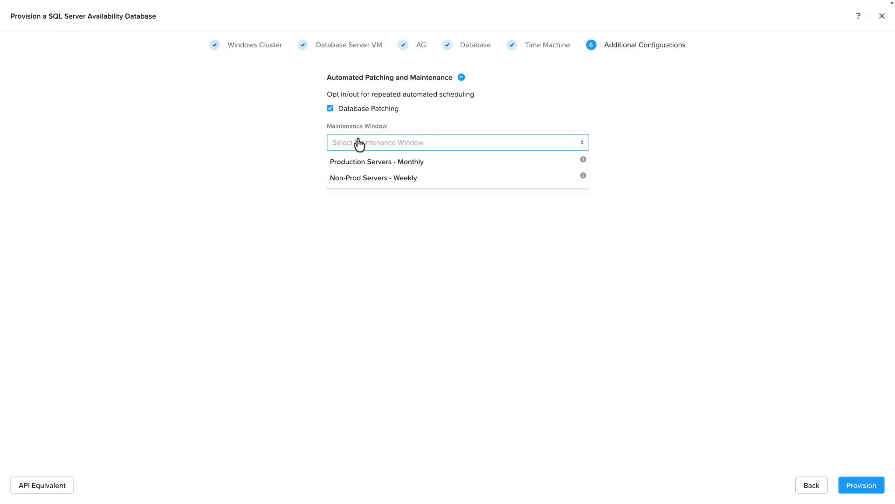
left_click(363, 161)
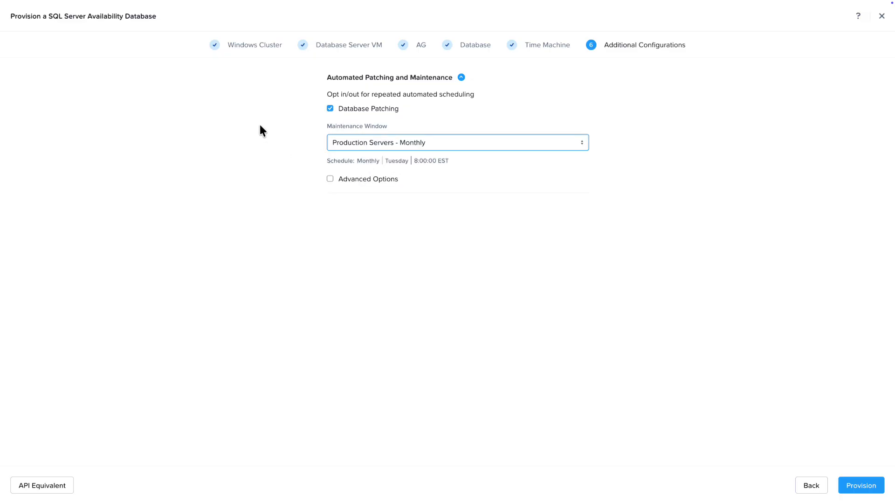
left_click(858, 494)
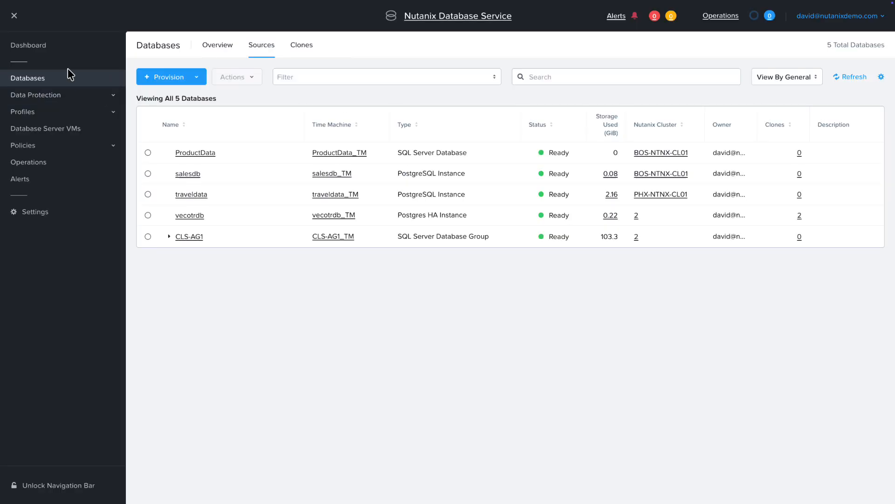
Open the list of all time machines under data protection
left_click(113, 96)
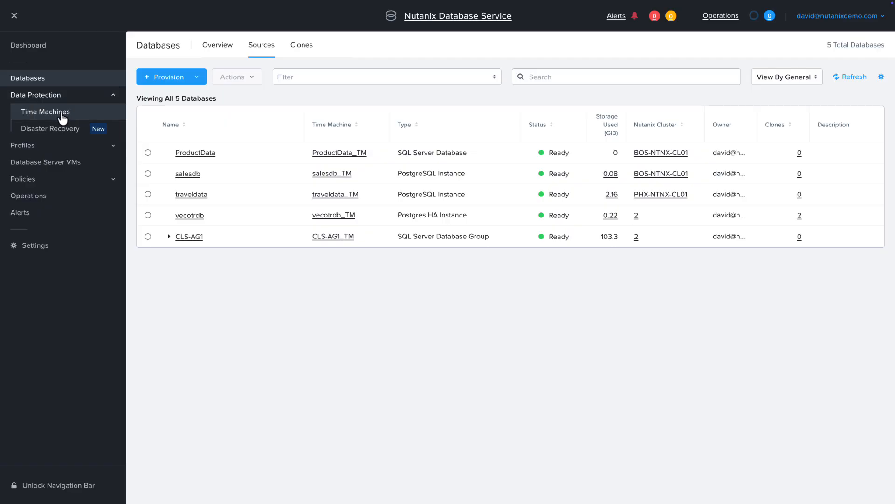
left_click(49, 116)
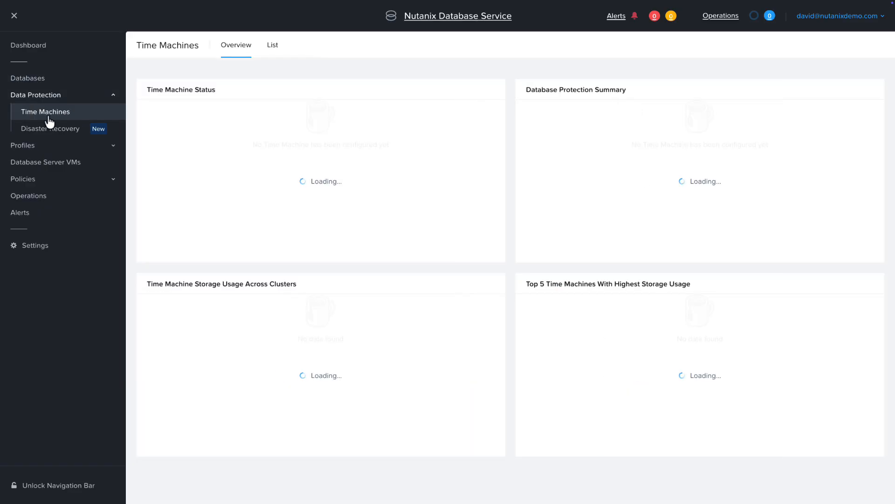
left_click(272, 47)
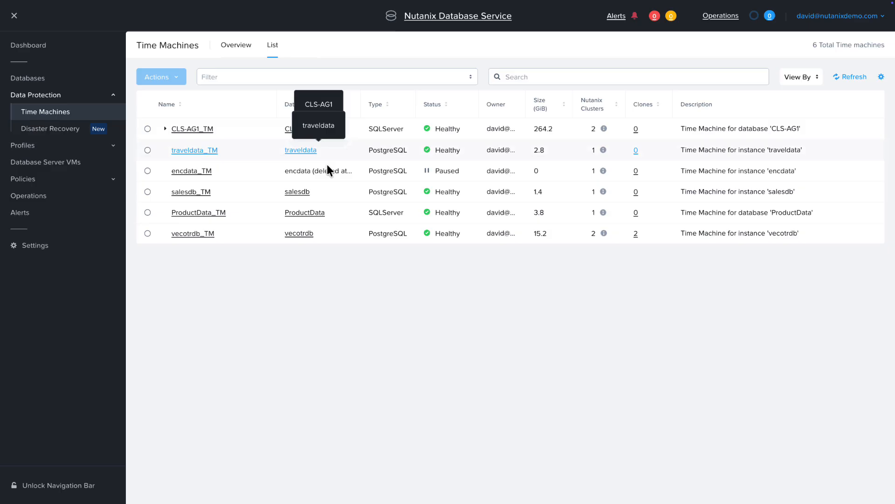
Start a database clone from the CLS-AG1_TM time machine, include the crmdata database, and proceed to the snapshot selection
left_click(148, 129)
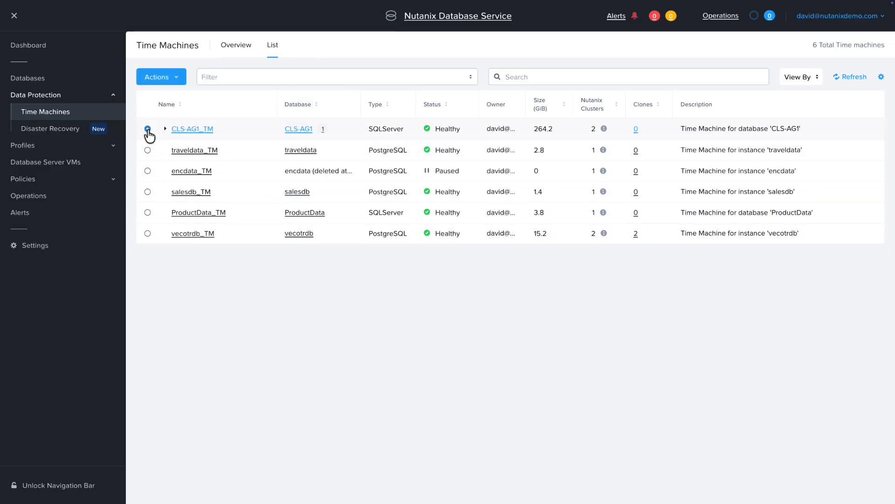
left_click(175, 77)
mouse_move(149, 104)
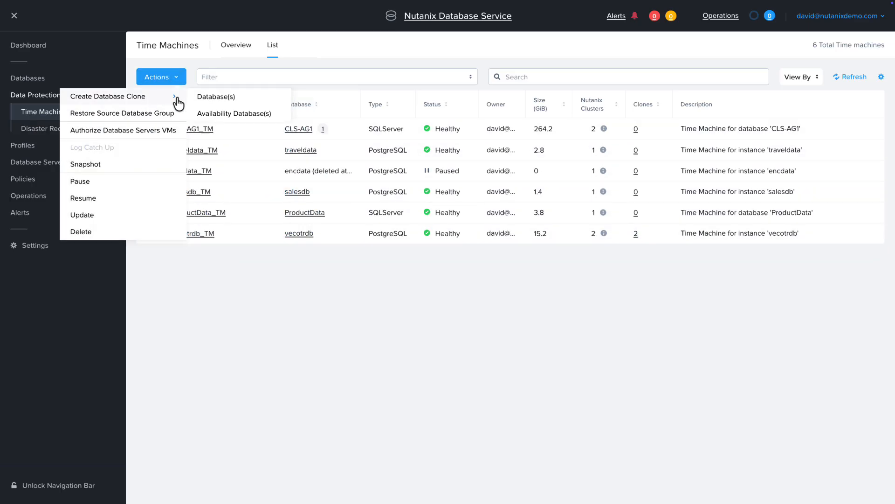
left_click(235, 98)
left_click(236, 171)
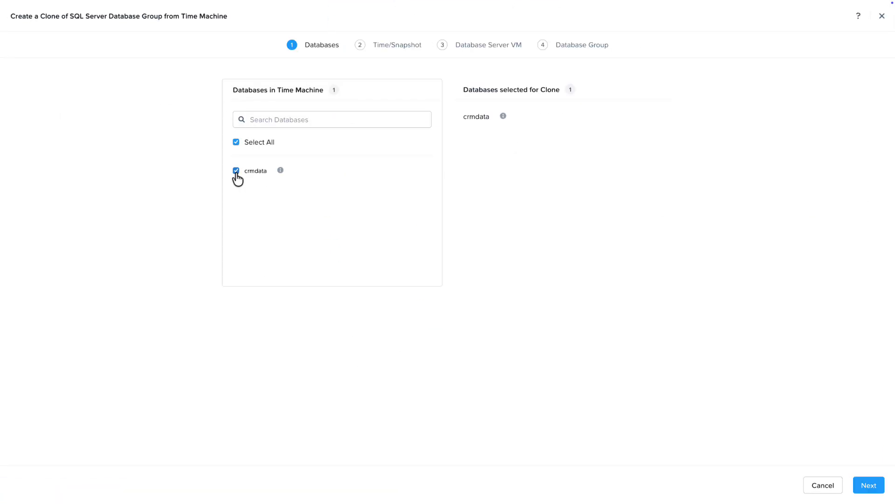
left_click(863, 484)
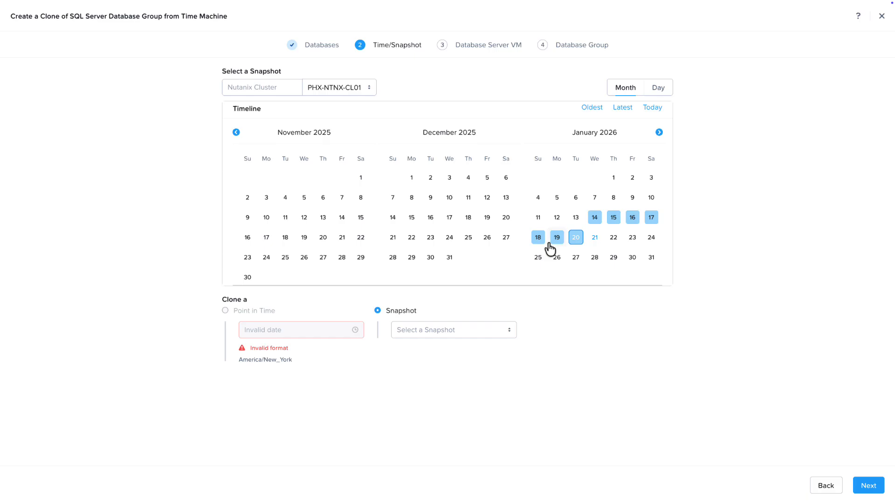
left_click(450, 332)
left_click(422, 362)
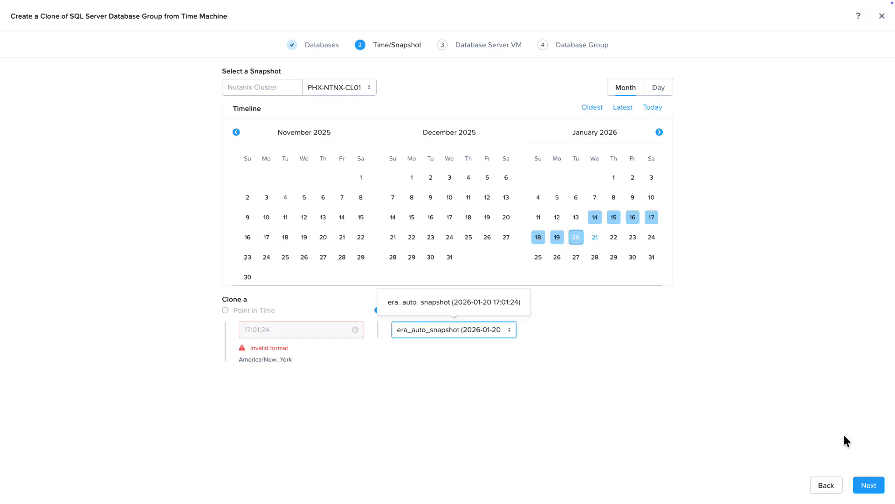
left_click(866, 486)
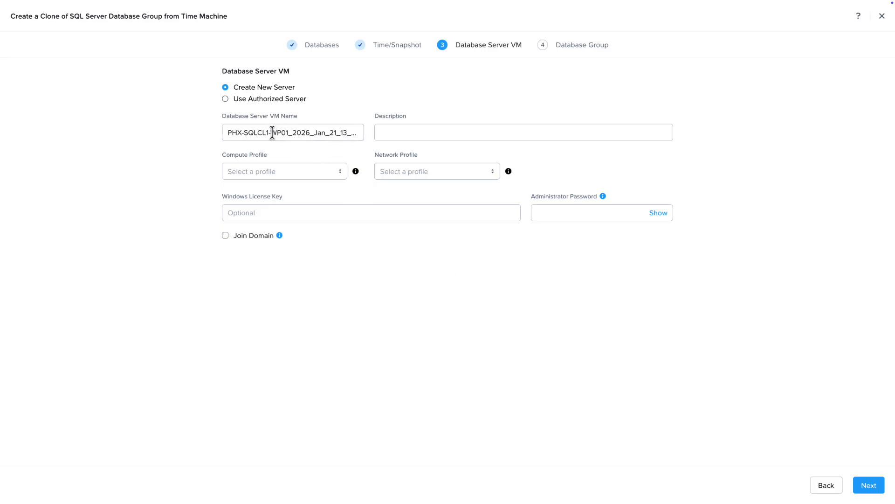
Rename the clone's database server VM as PHX-SQLCL1-WT01
left_click_drag(277, 133, 392, 132)
key("BackSpace")
type("T")
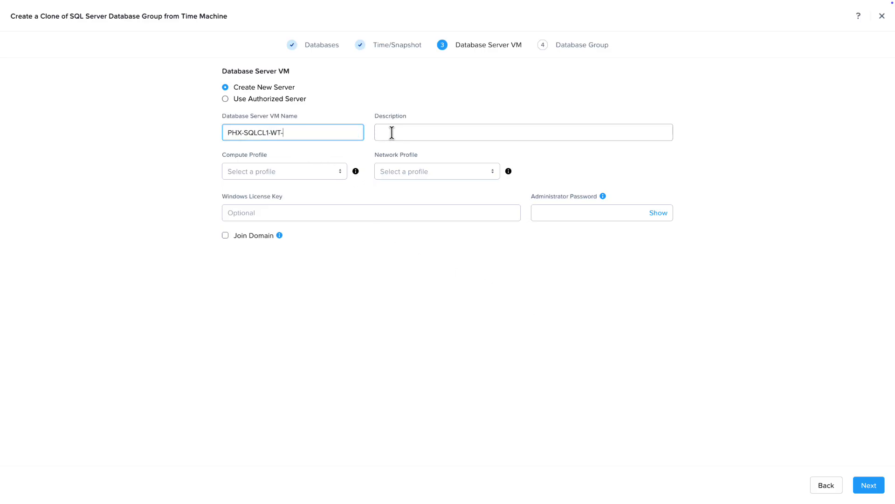
type("01")
key("Tab")
key("Tab")
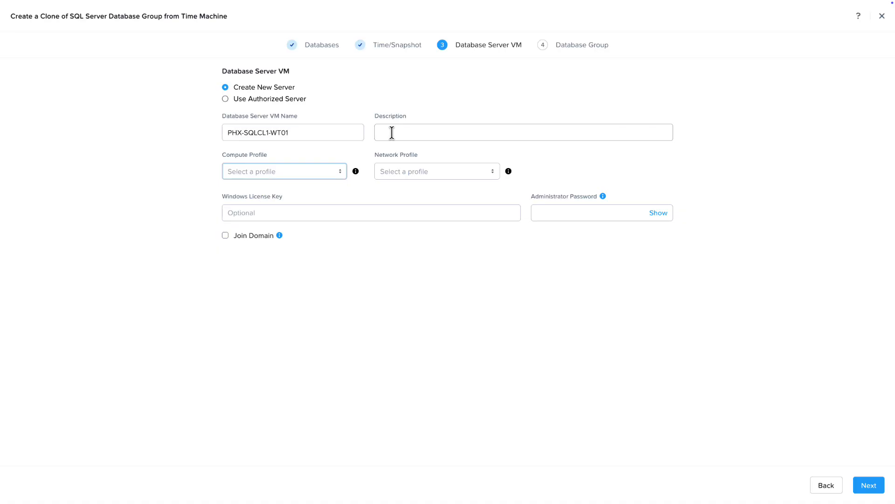
Assign the DEFAULT_OOB_SMALL compute profile and the SQL-PHX-242 network profile to the new database server VM
left_click(312, 177)
left_click(300, 210)
left_click(418, 174)
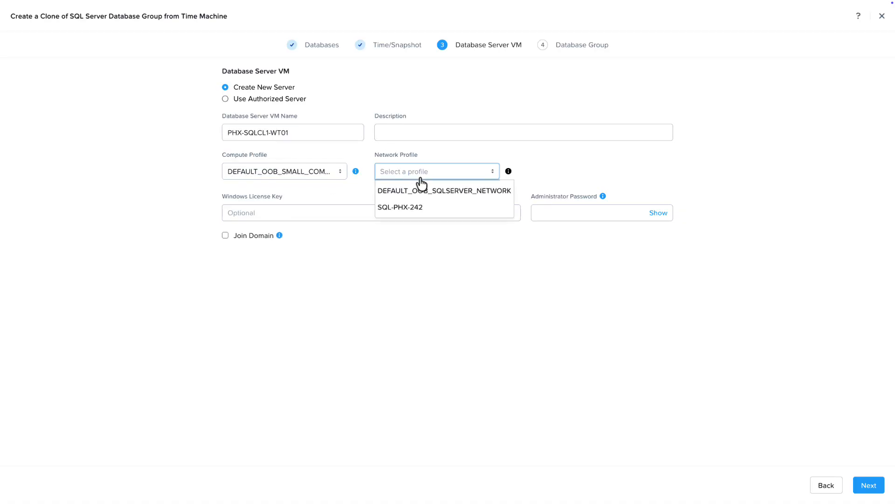
left_click(412, 208)
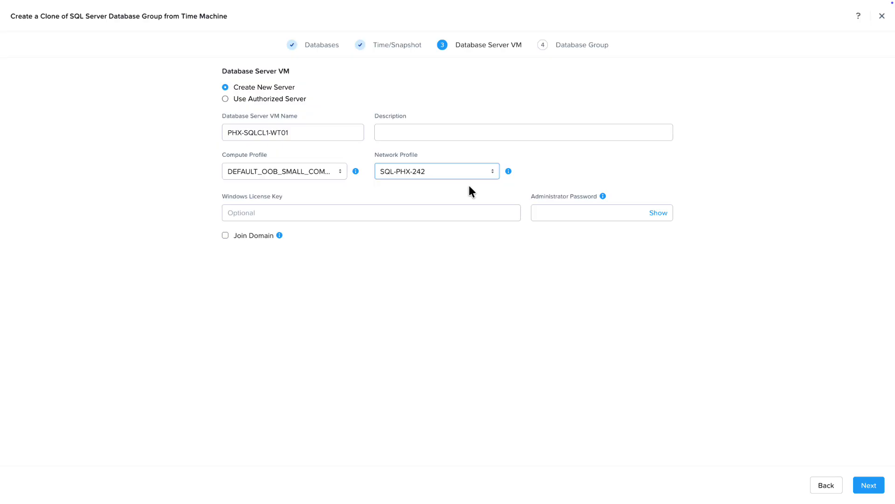
Enter the administrator password and join the server VM to a domain with the Nutanixdemo.com domain profile
left_click(583, 212)
type("*********")
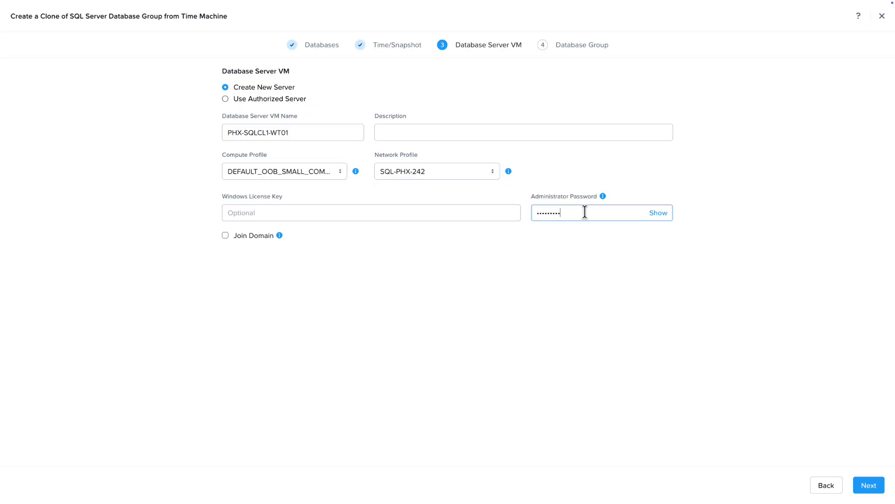
key("Tab")
left_click(253, 236)
left_click(423, 251)
left_click(405, 271)
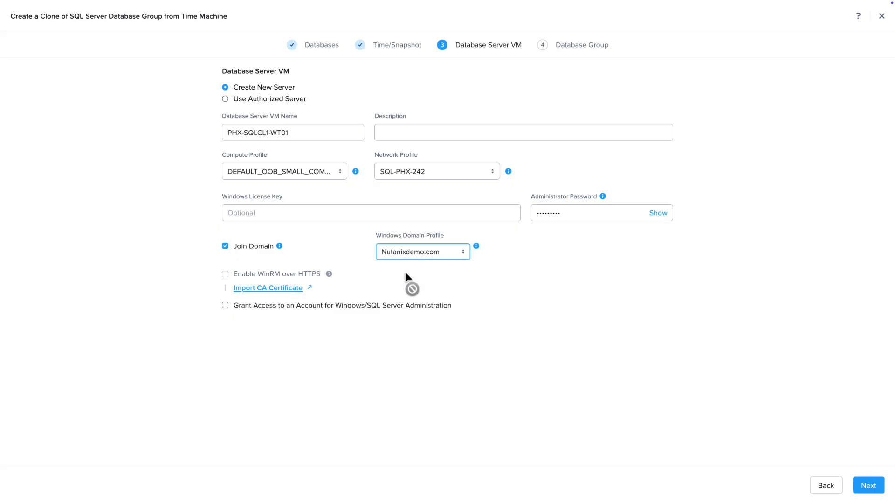
Grant Windows/SQL Server administration access to an account, entering the domain user account, and proceed to the database group settings
left_click(226, 306)
left_click(256, 339)
type("david@demotest.tst")
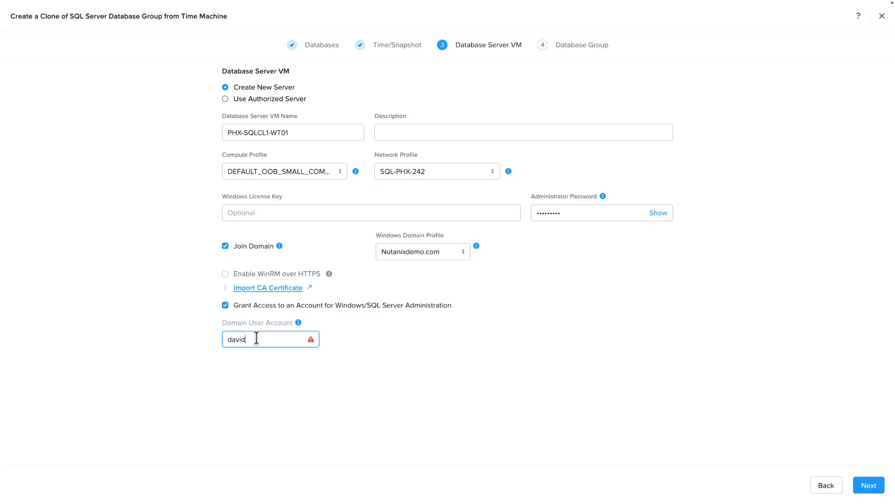
key("Tab")
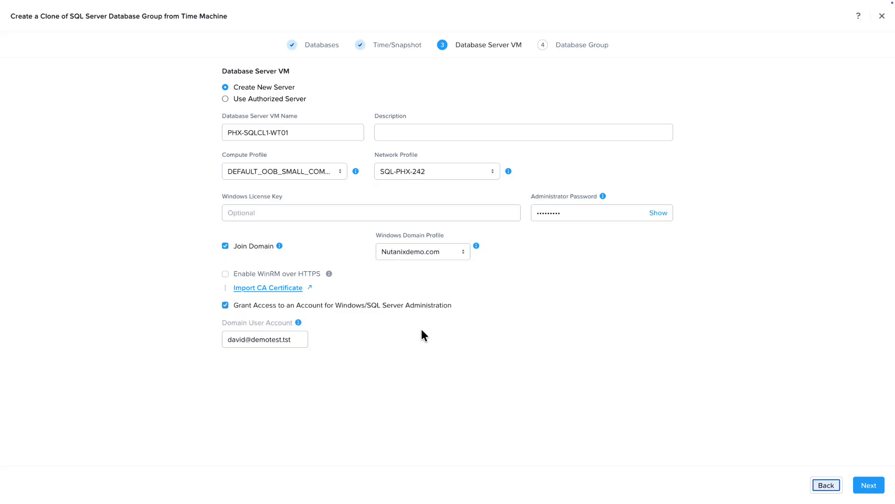
left_click(865, 485)
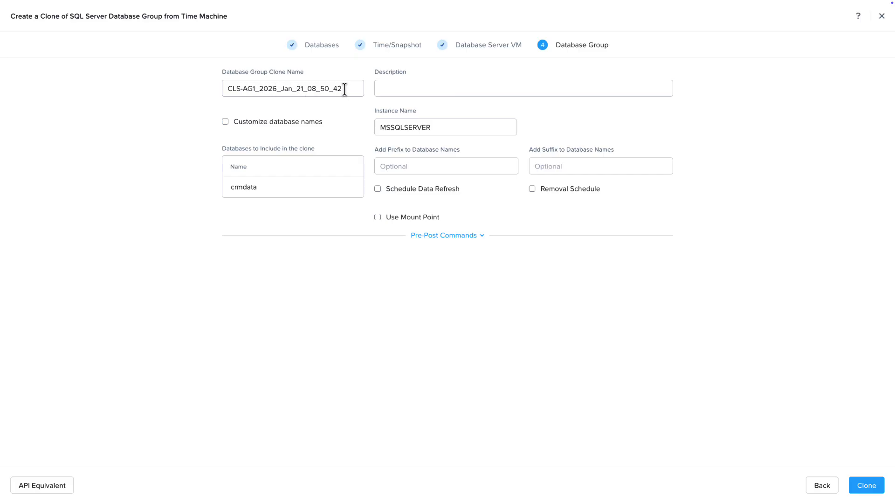
Enable customized database names and rename the cloned crmdata database as crmdata_tst
left_click(226, 122)
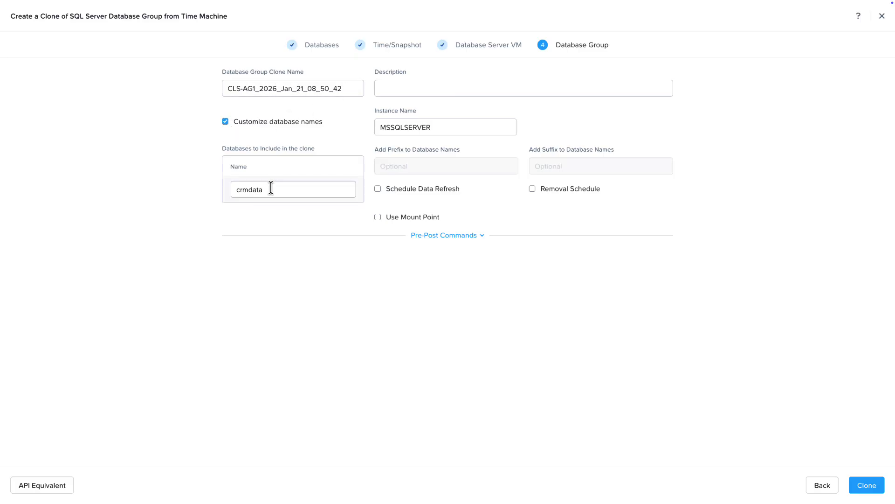
left_click(271, 188)
type("_tst")
key("Tab")
left_click(439, 125)
Schedule a data refresh of the clone every 7 days at 05:00:00, leaving the removal schedule off
left_click(386, 191)
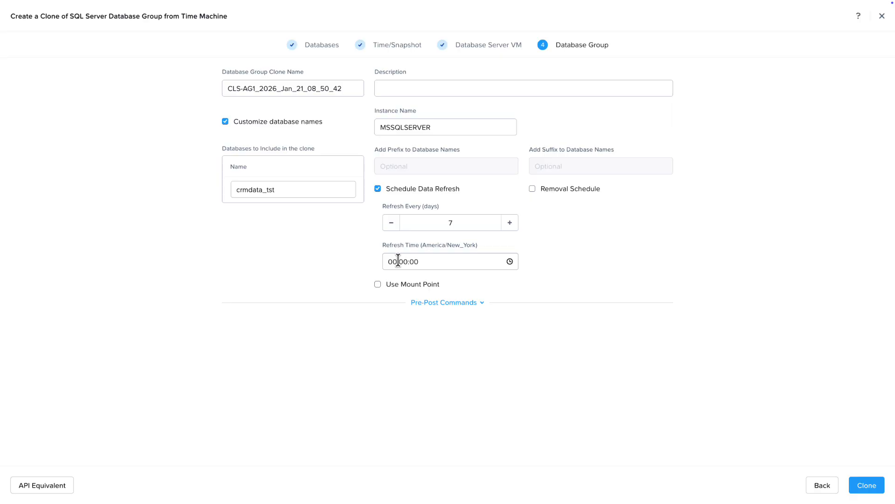
left_click(386, 260)
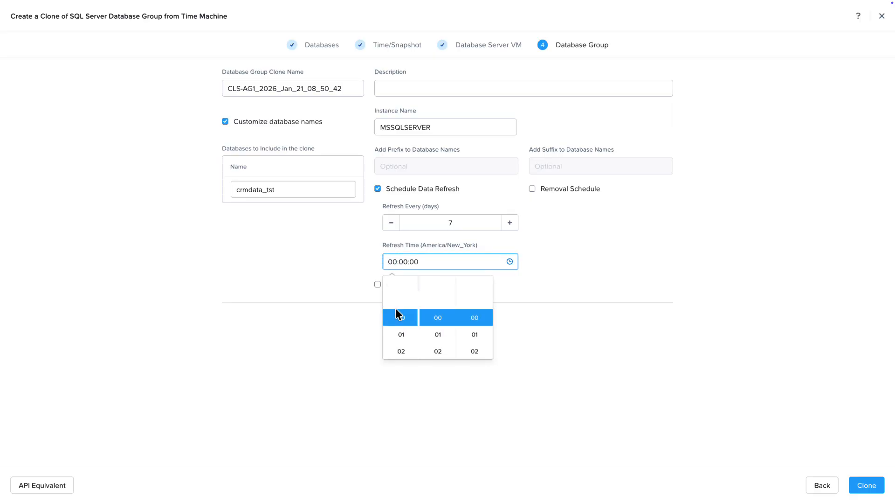
scroll(397, 310, "down", 2)
left_click(401, 340)
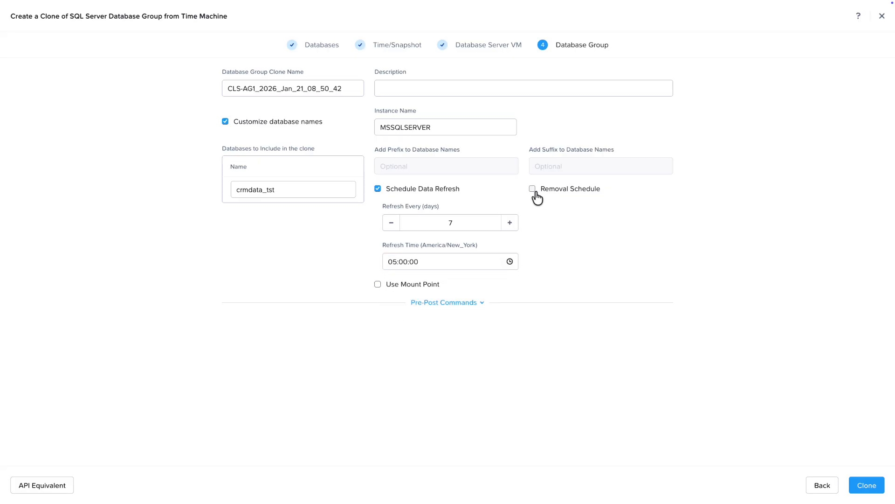
left_click(533, 189)
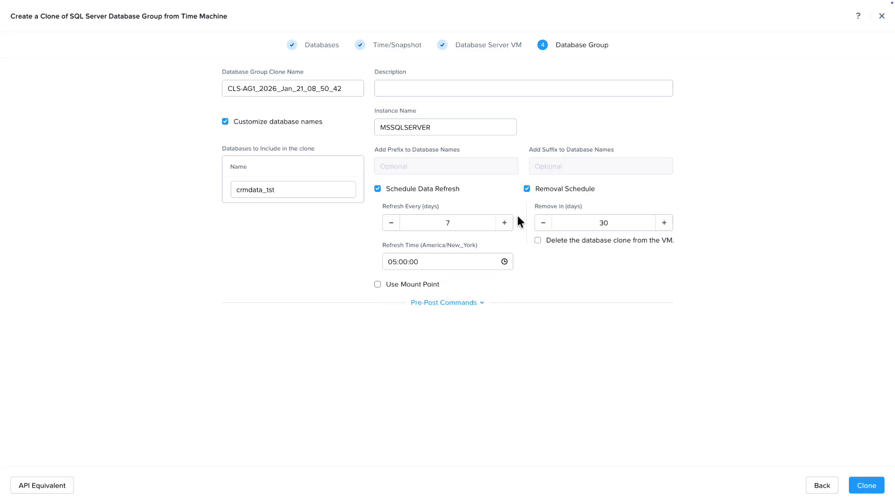
left_click(528, 189)
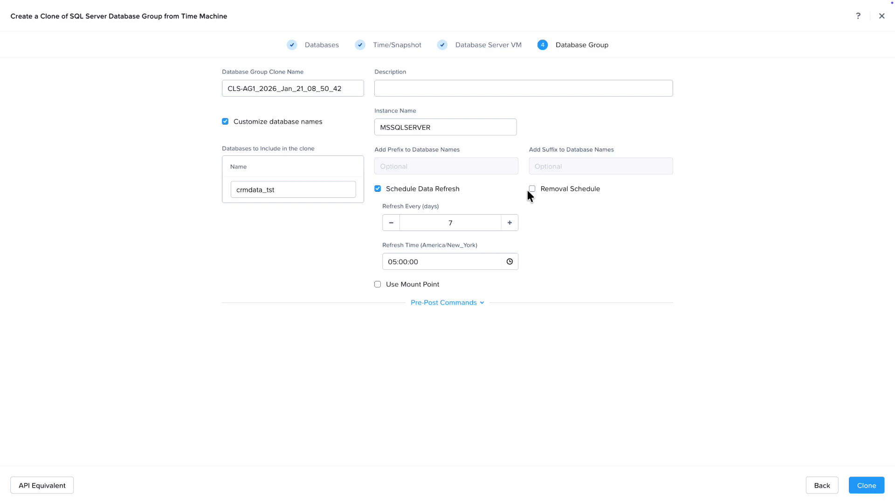
Name the database group clone CRD-DATA_TST and start the cloning operation
left_click_drag(342, 89, 228, 89)
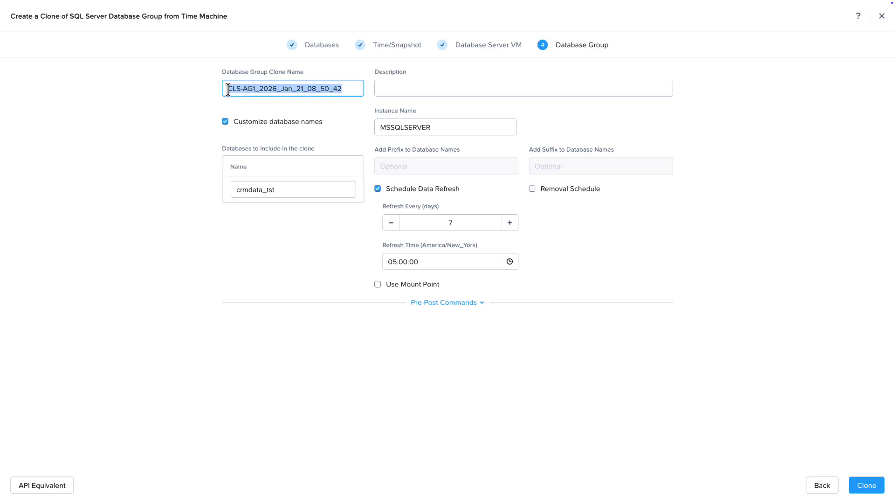
type("CRD-DATA_TST")
key("Tab")
key("Tab")
key("Tab")
key("Tab")
key("Tab")
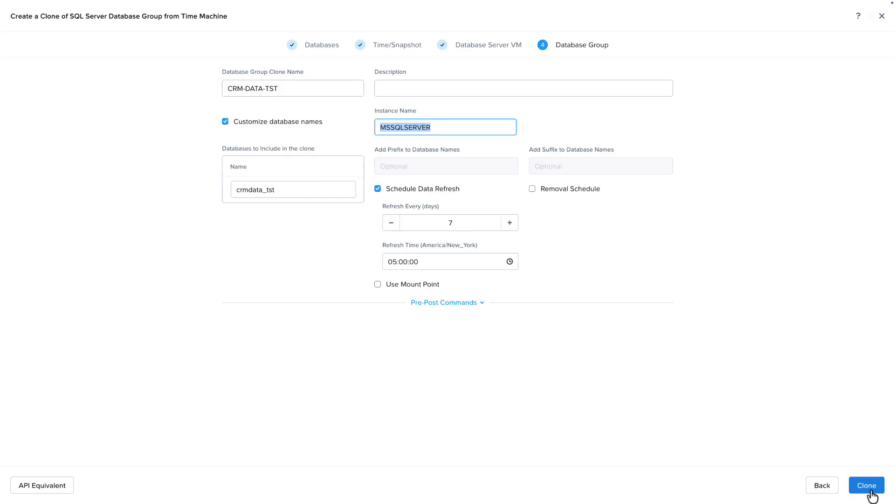
left_click(871, 492)
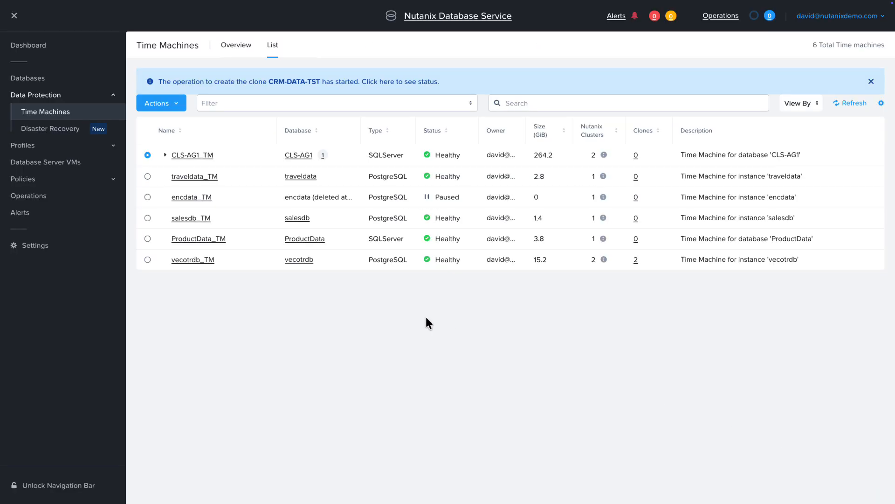
Check the status of the submitted clone operation, and open the list of database clones
left_click(291, 83)
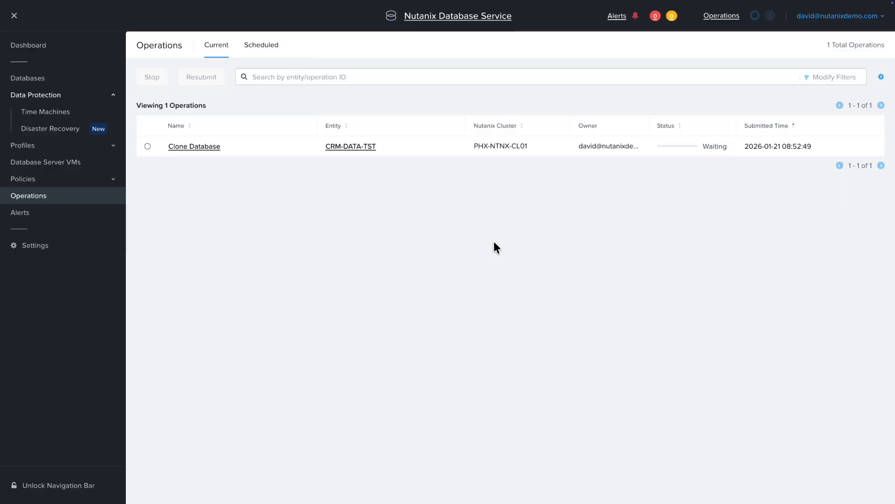
left_click(45, 89)
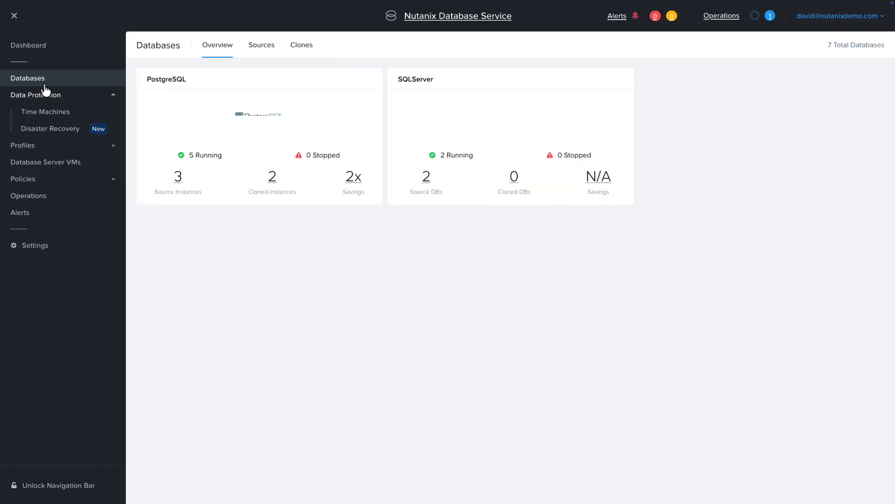
left_click(299, 45)
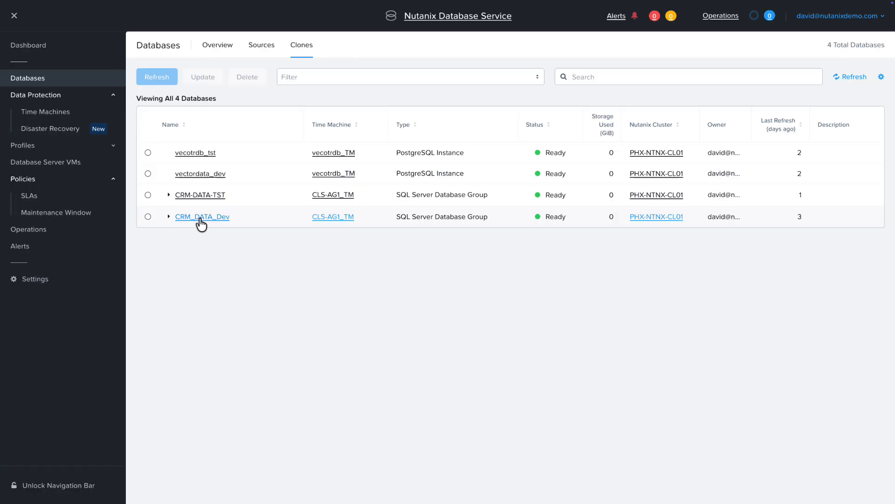
Open the CRM_DATA_Dev clone and create a refresh schedule that runs every 7 days at 05:00:00
left_click(200, 217)
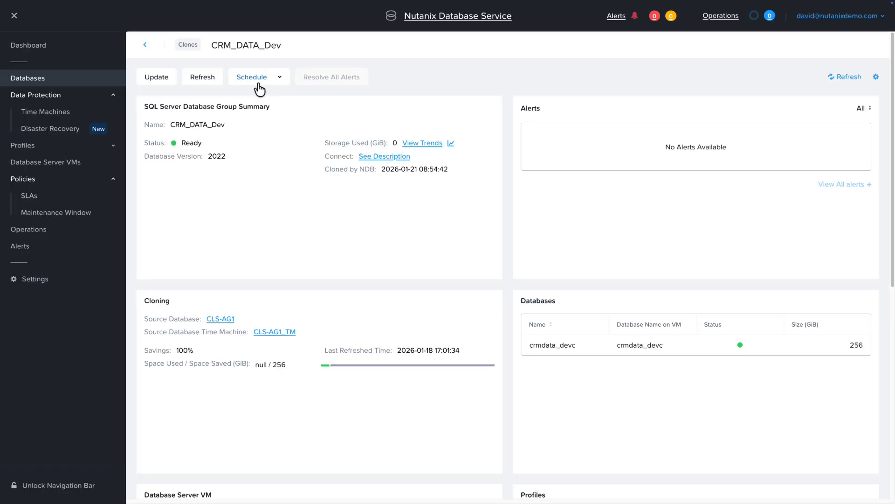
left_click(263, 78)
mouse_move(260, 99)
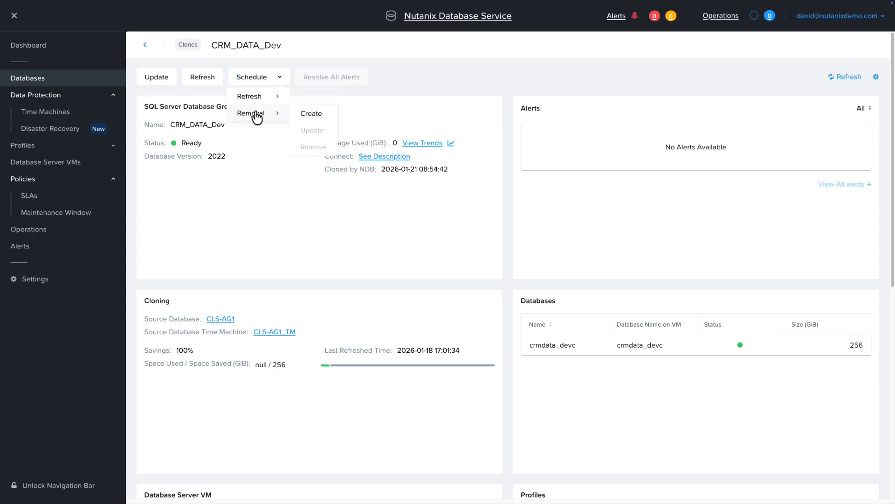
left_click(317, 98)
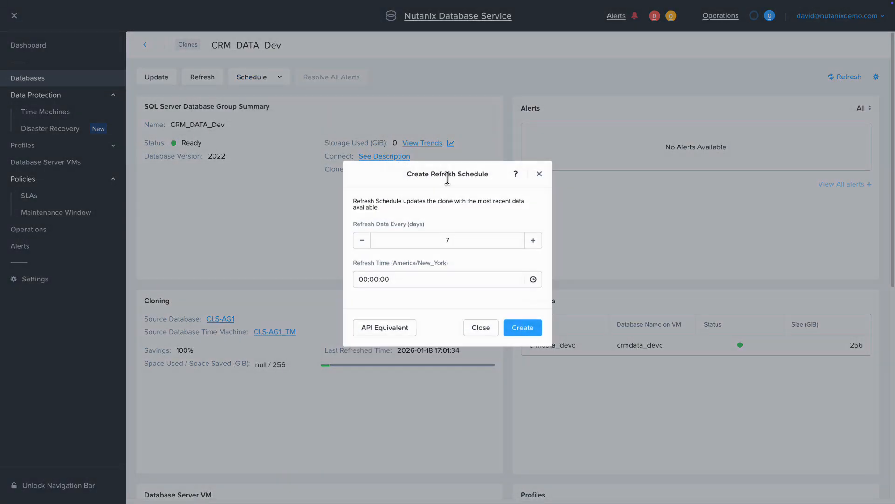
left_click(363, 279)
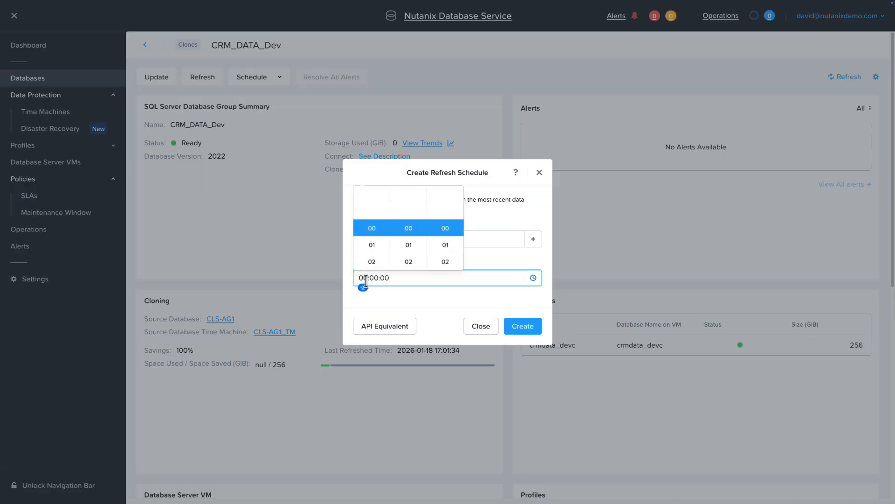
left_click(376, 260)
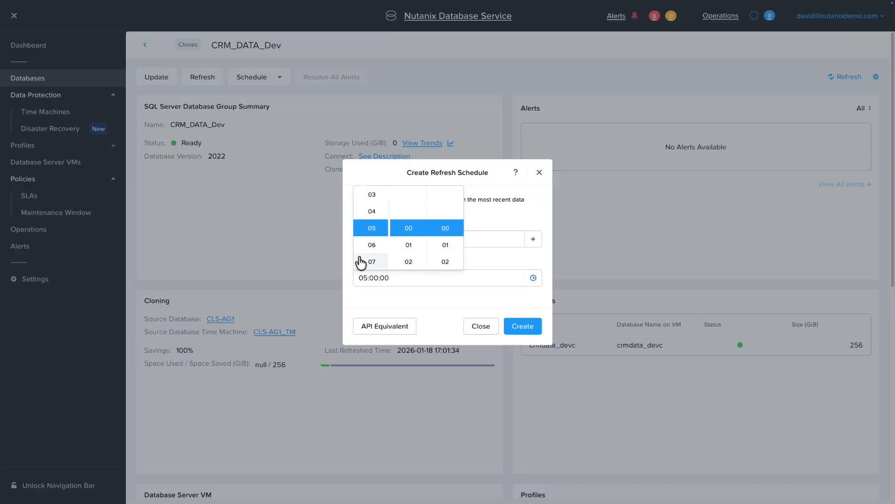
left_click(420, 303)
left_click(522, 325)
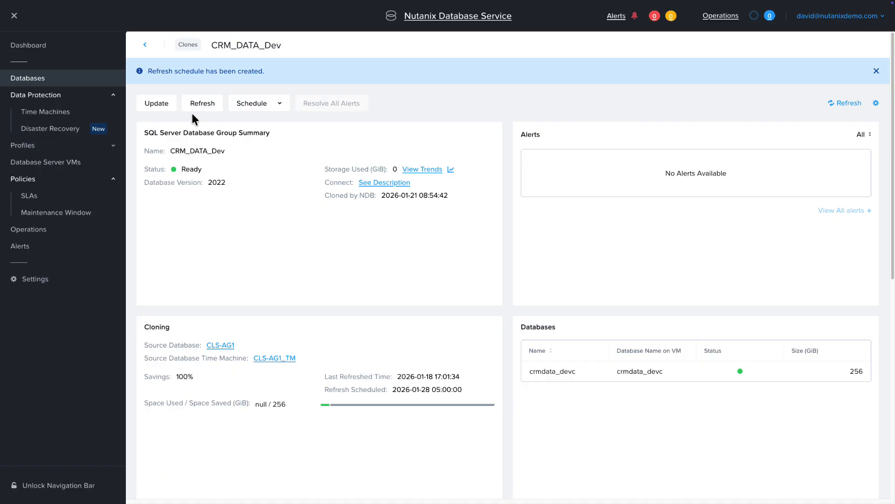
Refresh the CRM_DATA_Dev clone from the era_auto_snapshot taken on 2026-01-20 at 17:01:24
left_click(201, 103)
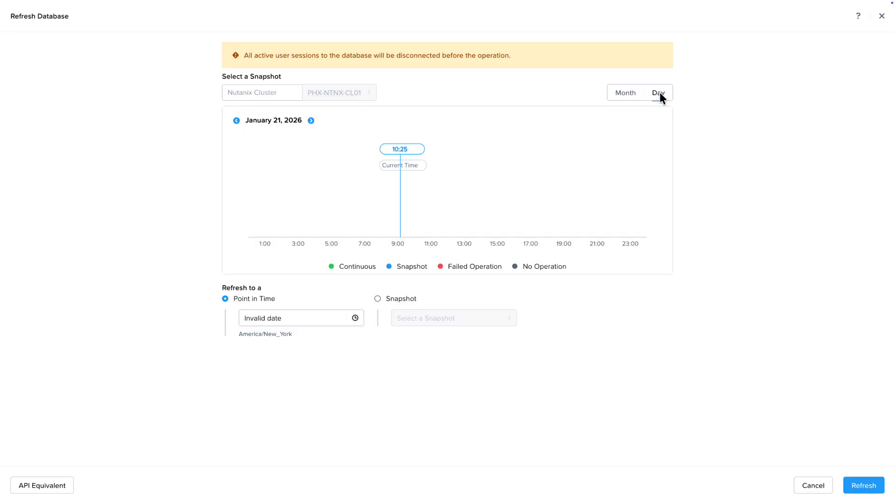
left_click(628, 95)
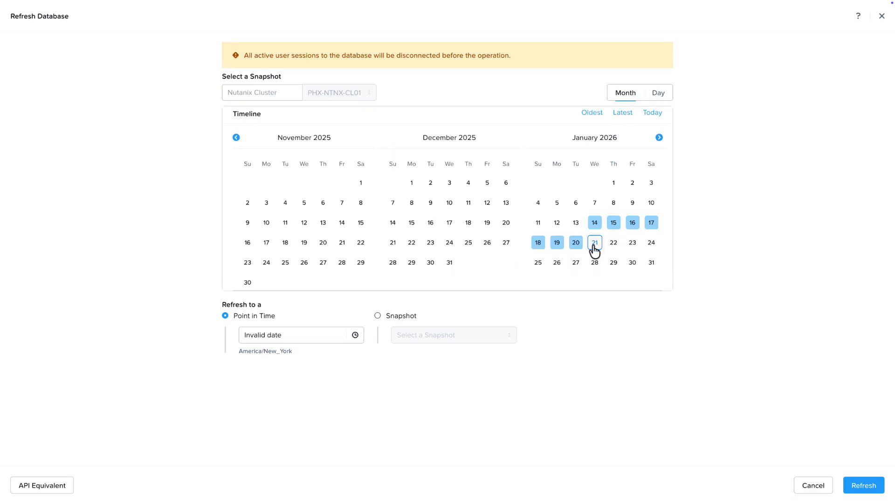
left_click(577, 247)
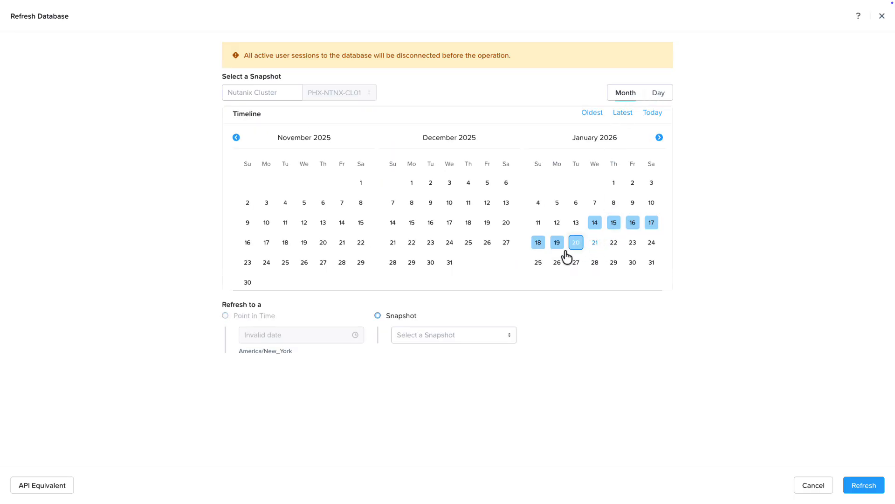
left_click(420, 336)
left_click(427, 359)
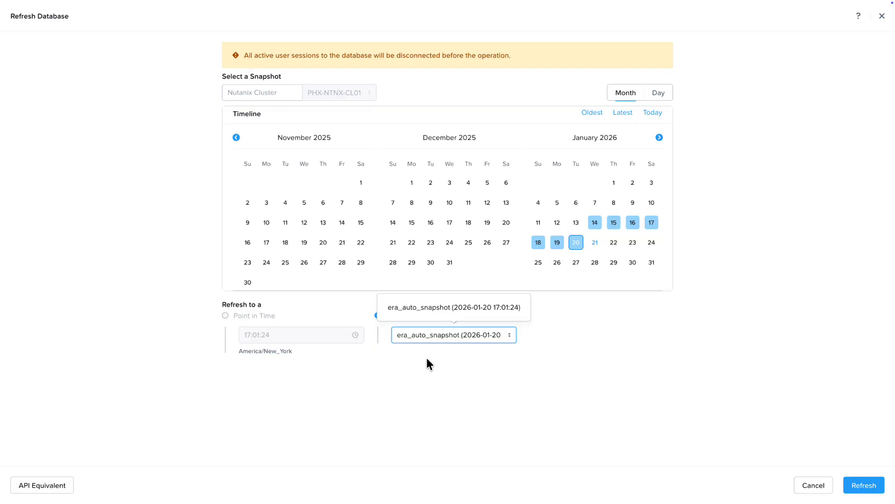
left_click(864, 489)
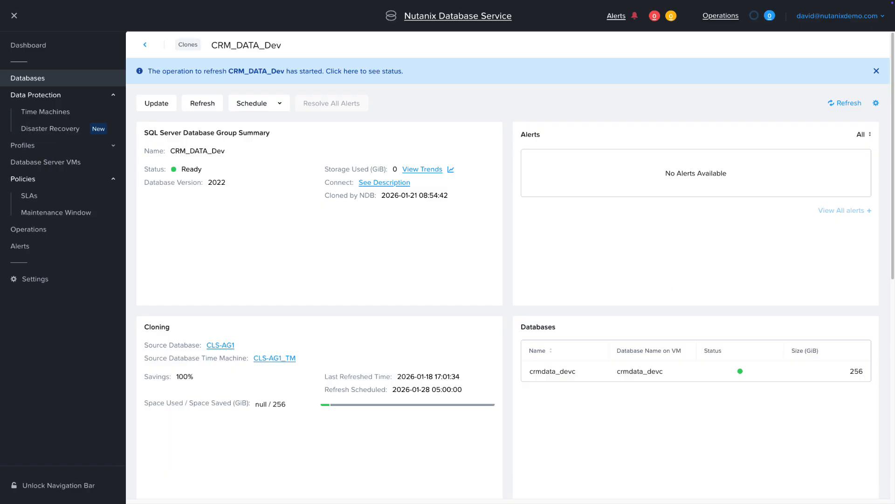
Go to the current operations and examine the details and child tasks of the CRM-DATA-TST Clone Database operation
left_click(329, 71)
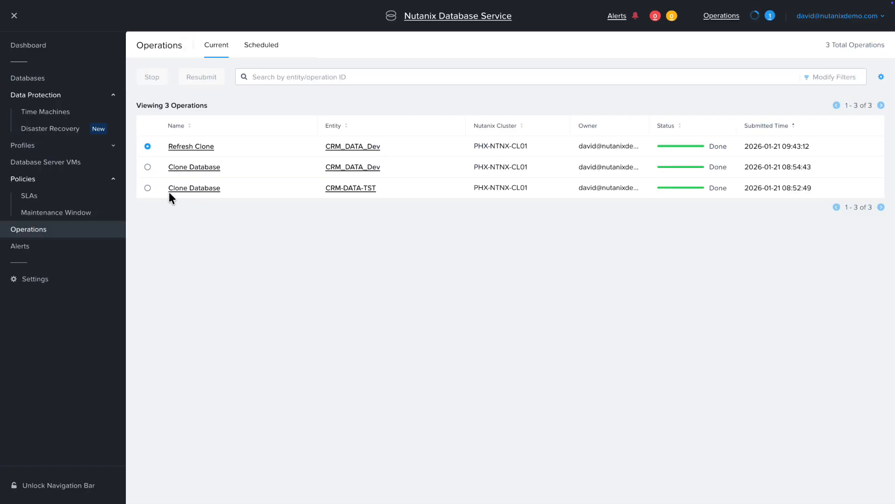
left_click(194, 188)
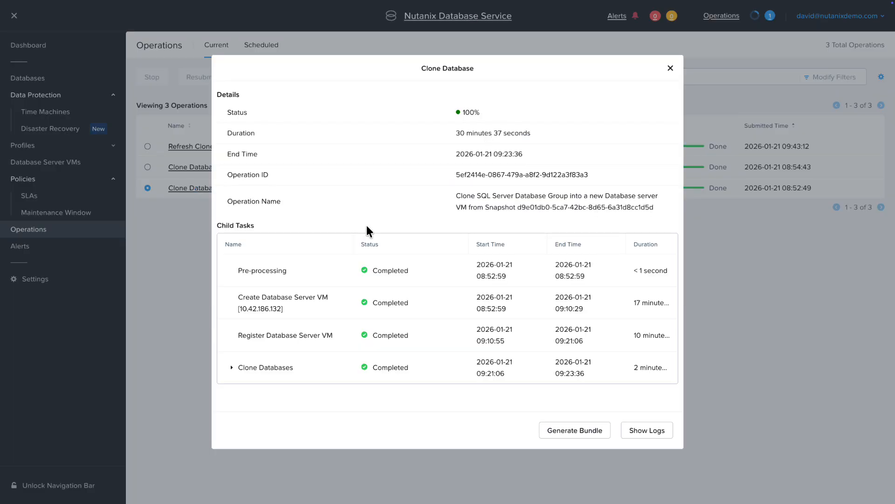
left_click(231, 369)
scroll(247, 364, "down", 1)
scroll(303, 350, "up", 1)
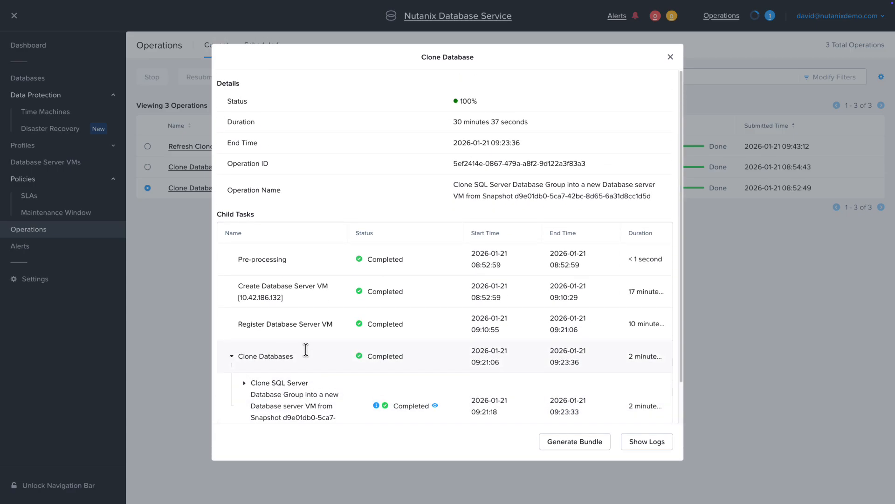
left_click(670, 57)
Examine the details and child tasks of the Refresh Clone operation for CRM_DATA_Dev
left_click(184, 147)
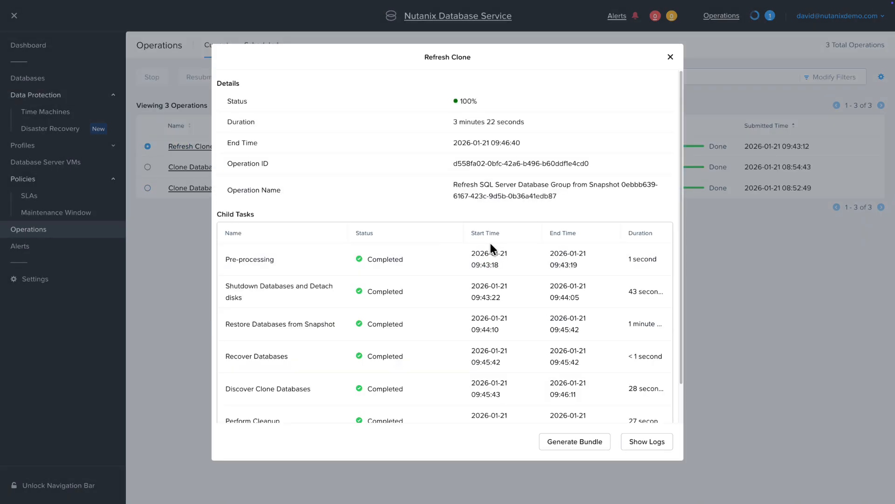
scroll(490, 242, "down", 1)
scroll(620, 172, "up", 1)
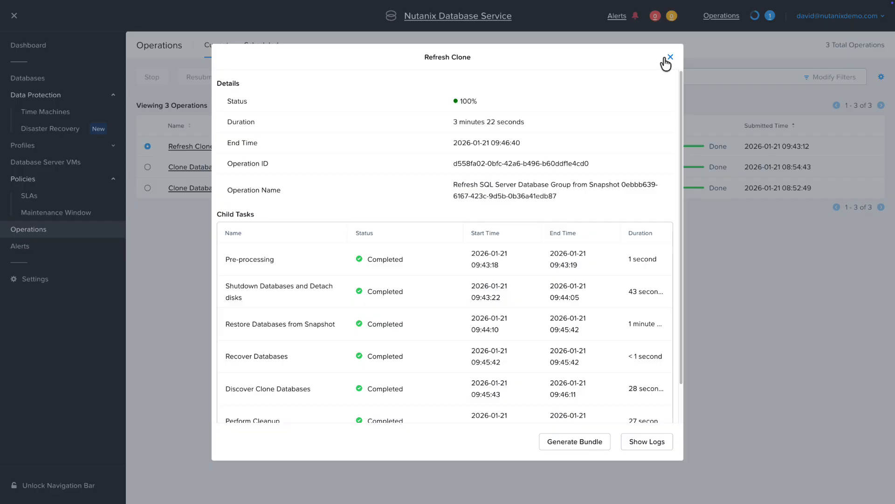